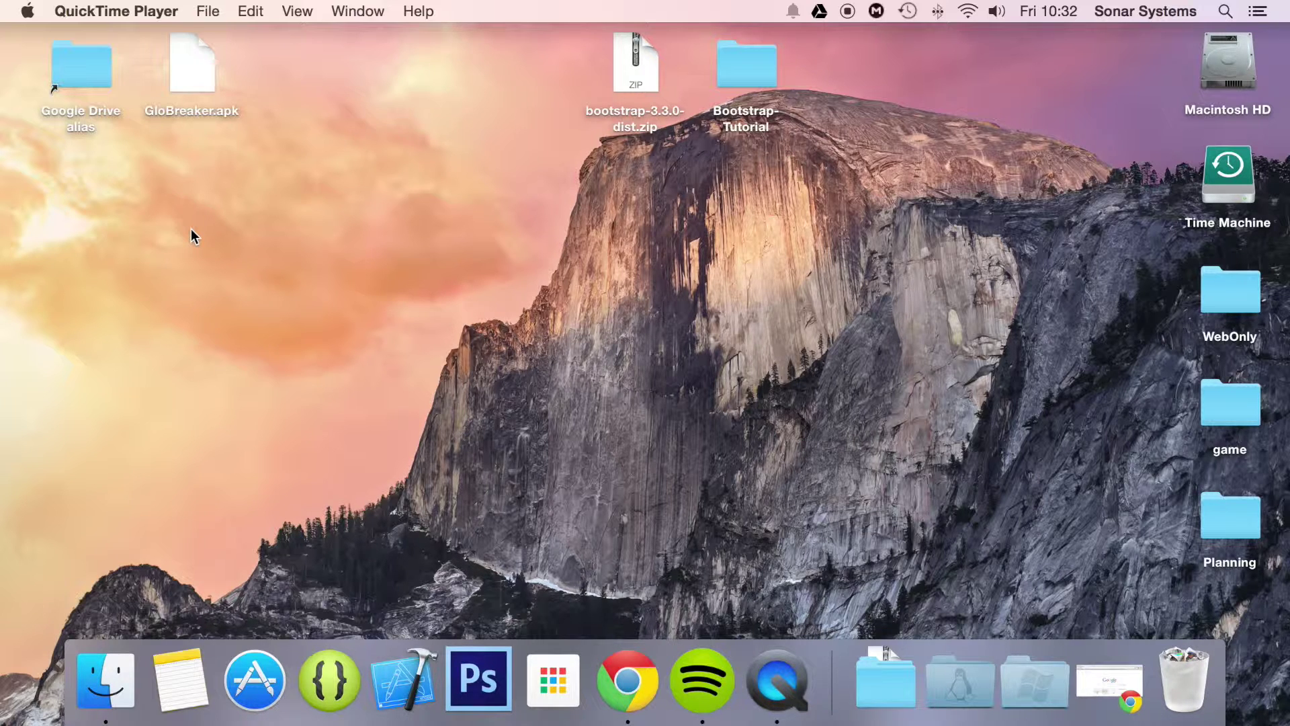
Open index.html from the desktop Bootstrap-Tutorial folder with Sublime Text via Open With.
{"action": "left_click", "coordinate": [734, 90]}
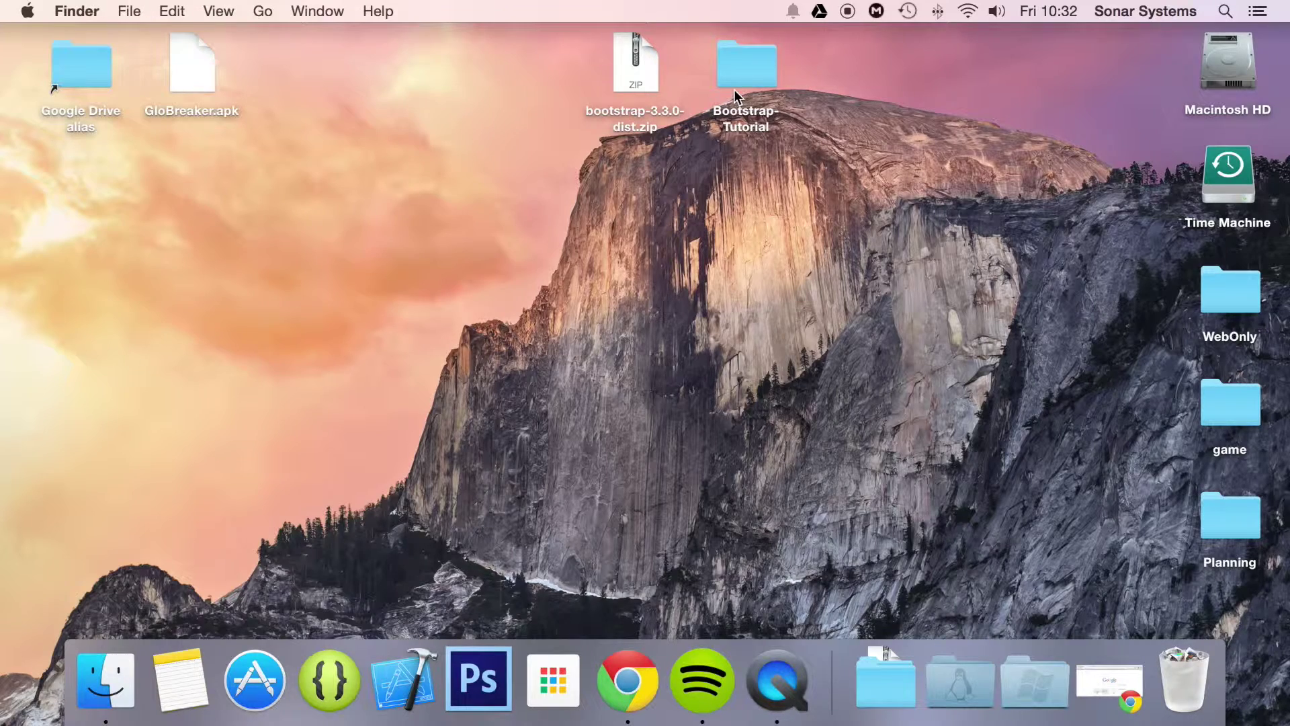
{"action": "double_click", "coordinate": [755, 86]}
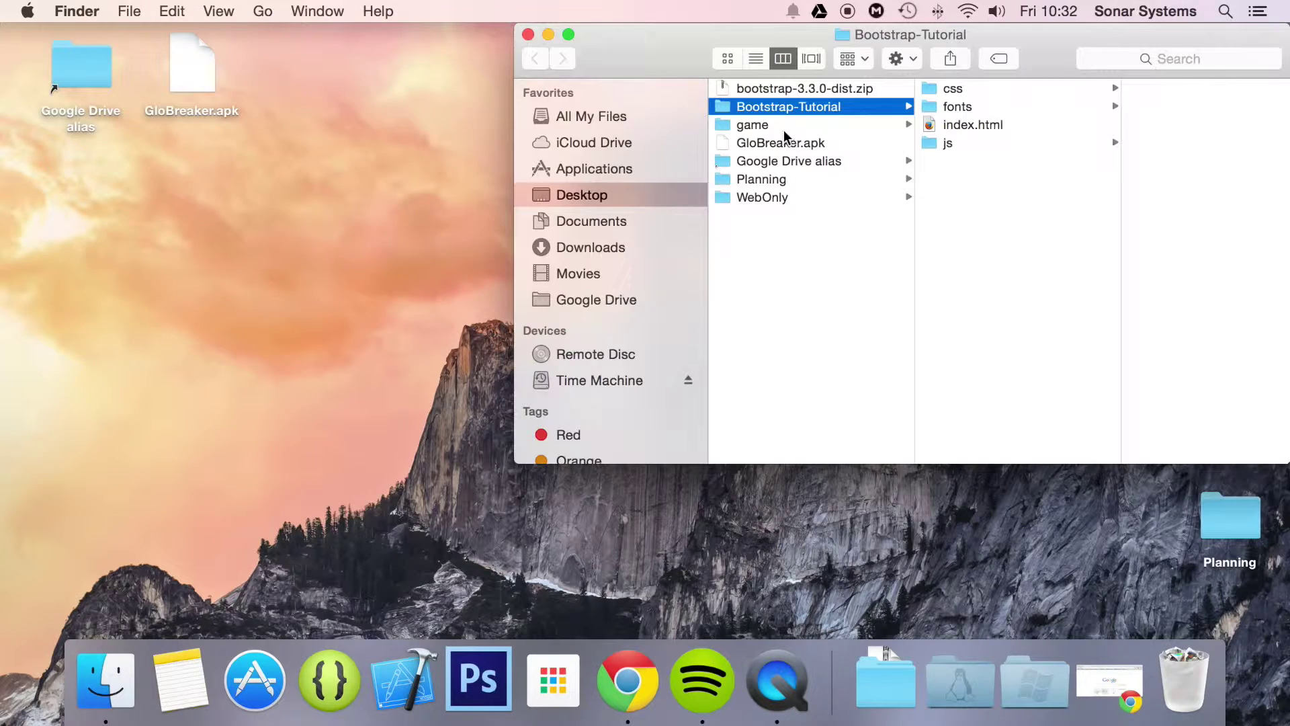
{"action": "right_click", "coordinate": [938, 126]}
{"action": "mouse_move", "coordinate": [1002, 153]}
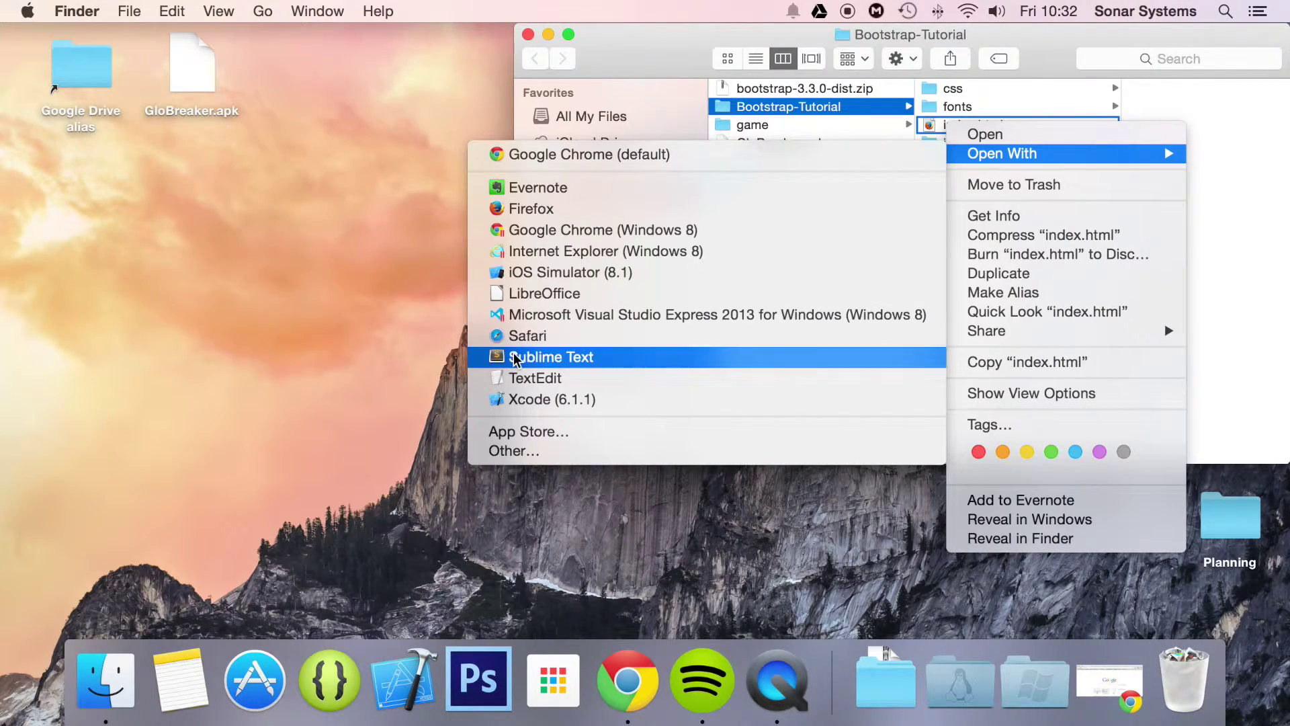
{"action": "left_click", "coordinate": [517, 358]}
{"action": "scroll", "coordinate": [253, 484], "scroll_direction": "down", "scroll_amount": 10}
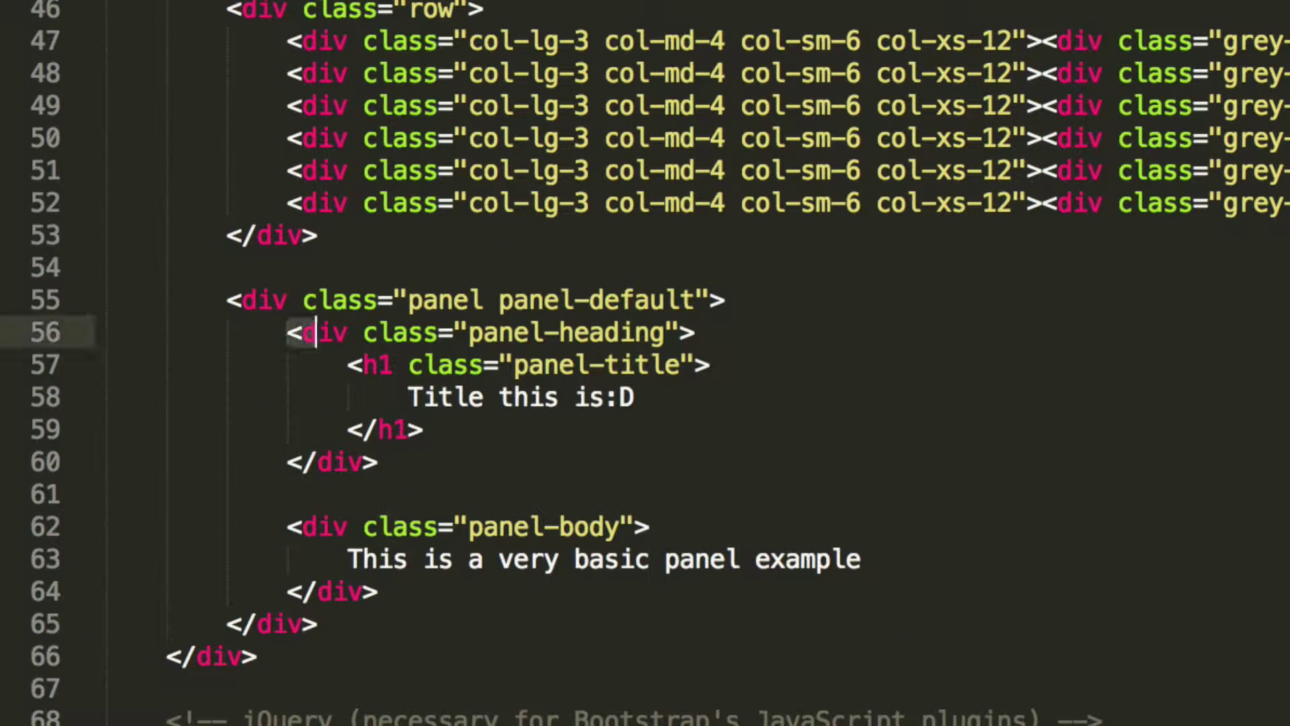
Add a panel-footer div reading 'most awesome footer in the world… trillionairesssss' below panel-body, and save.
{"action": "left_click_drag", "start_coordinate": [287, 333], "coordinate": [407, 397]}
{"action": "key", "text": "Down"}
{"action": "key", "text": "Down"}
{"action": "key", "text": "Down"}
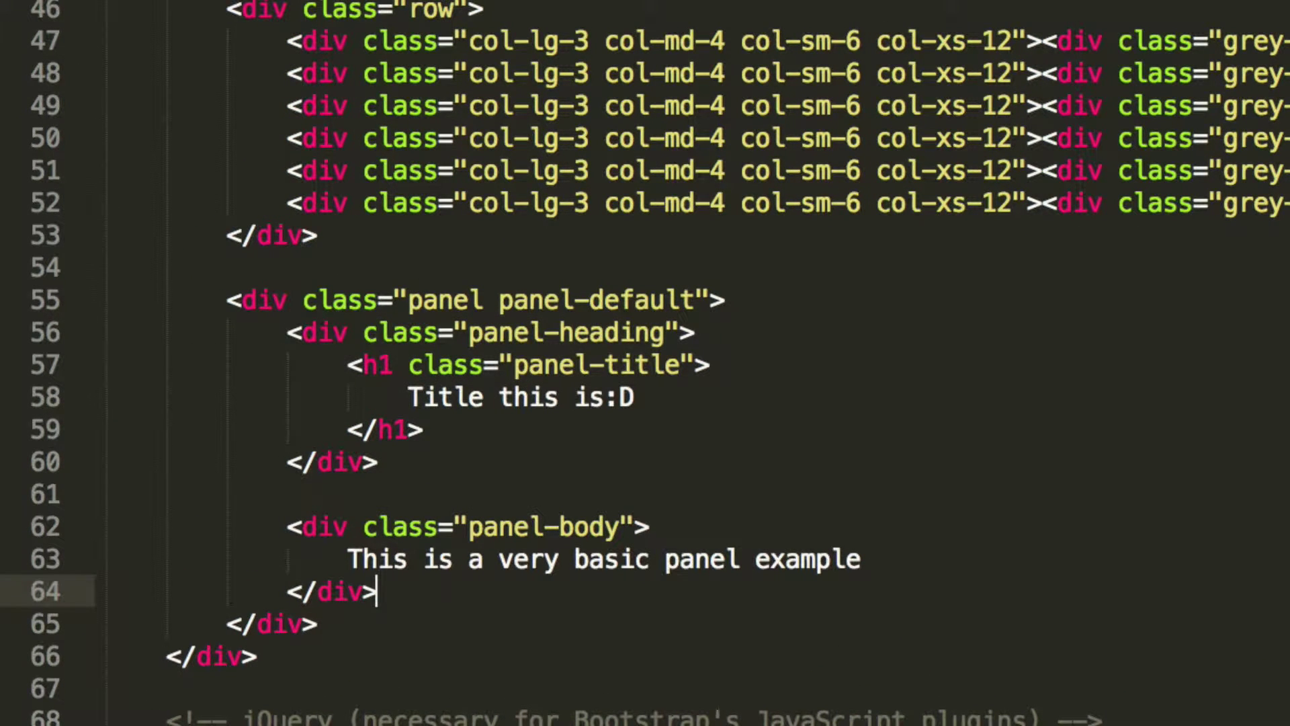
{"action": "key", "text": "Return"}
{"action": "key", "text": "Return"}
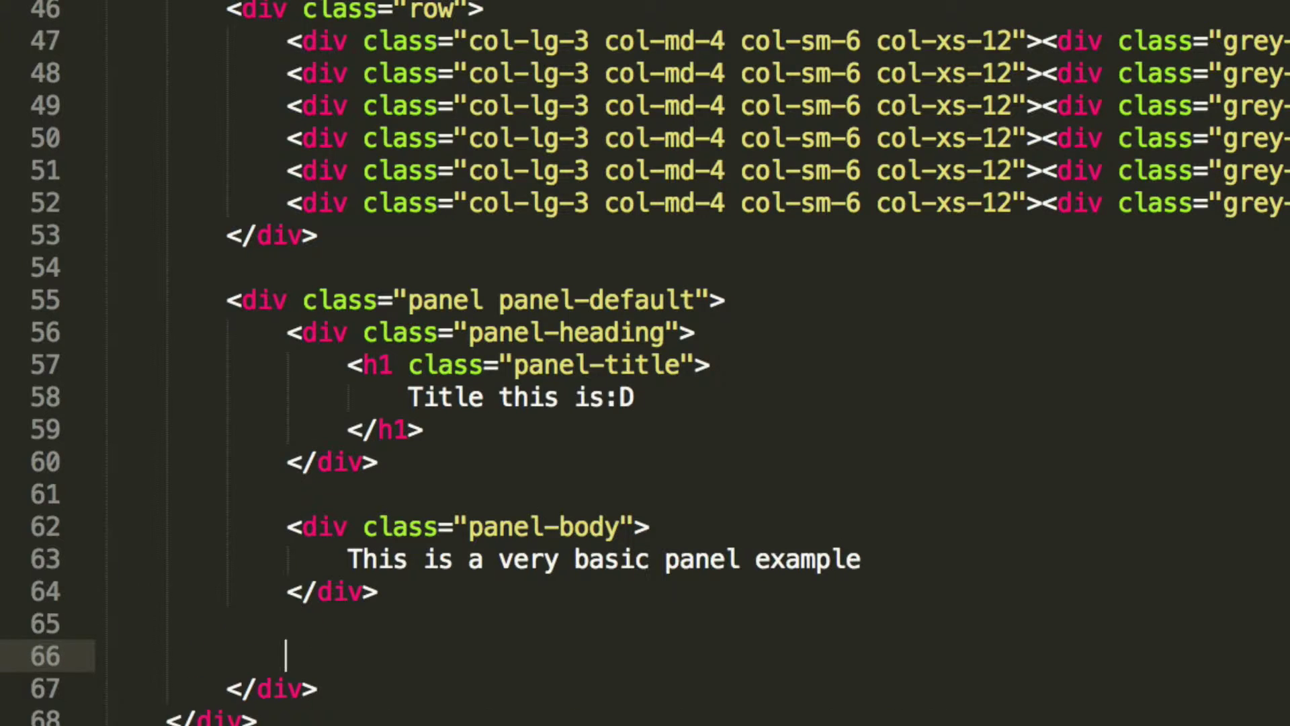
{"action": "type", "text": "<div clas"}
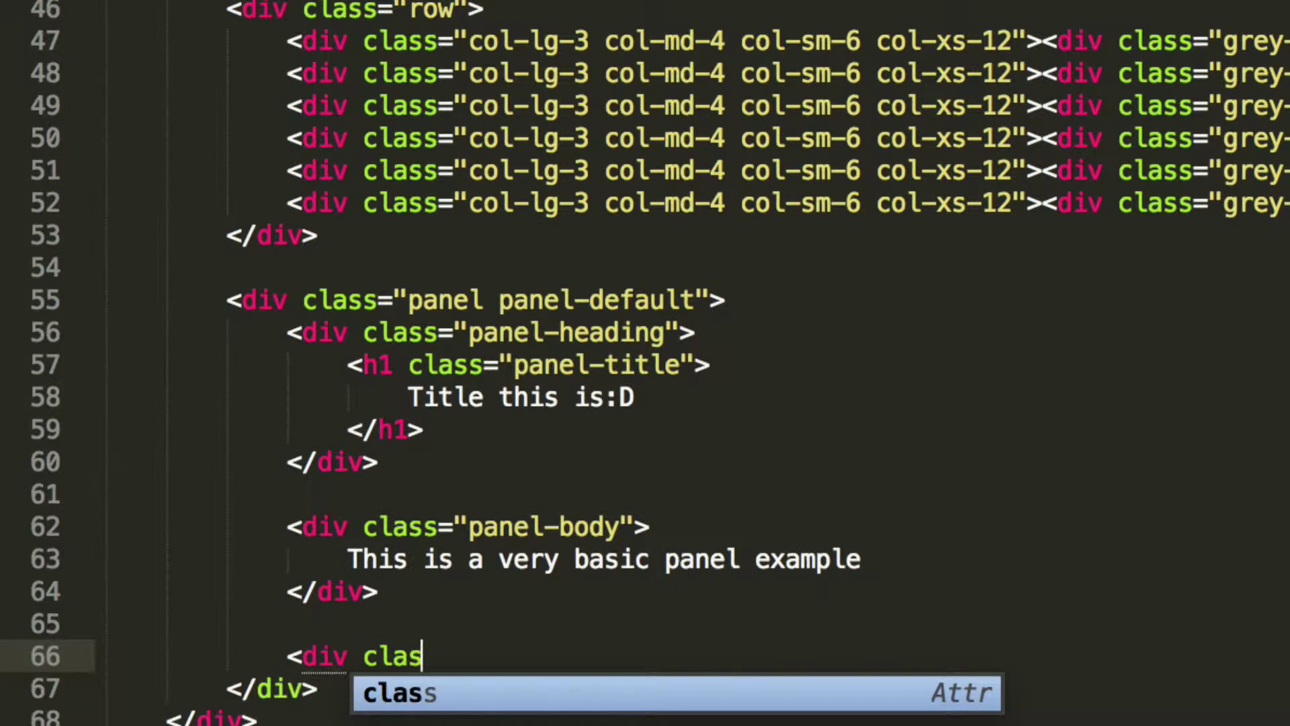
{"action": "type", "text": "s=\"panel-footer\""}
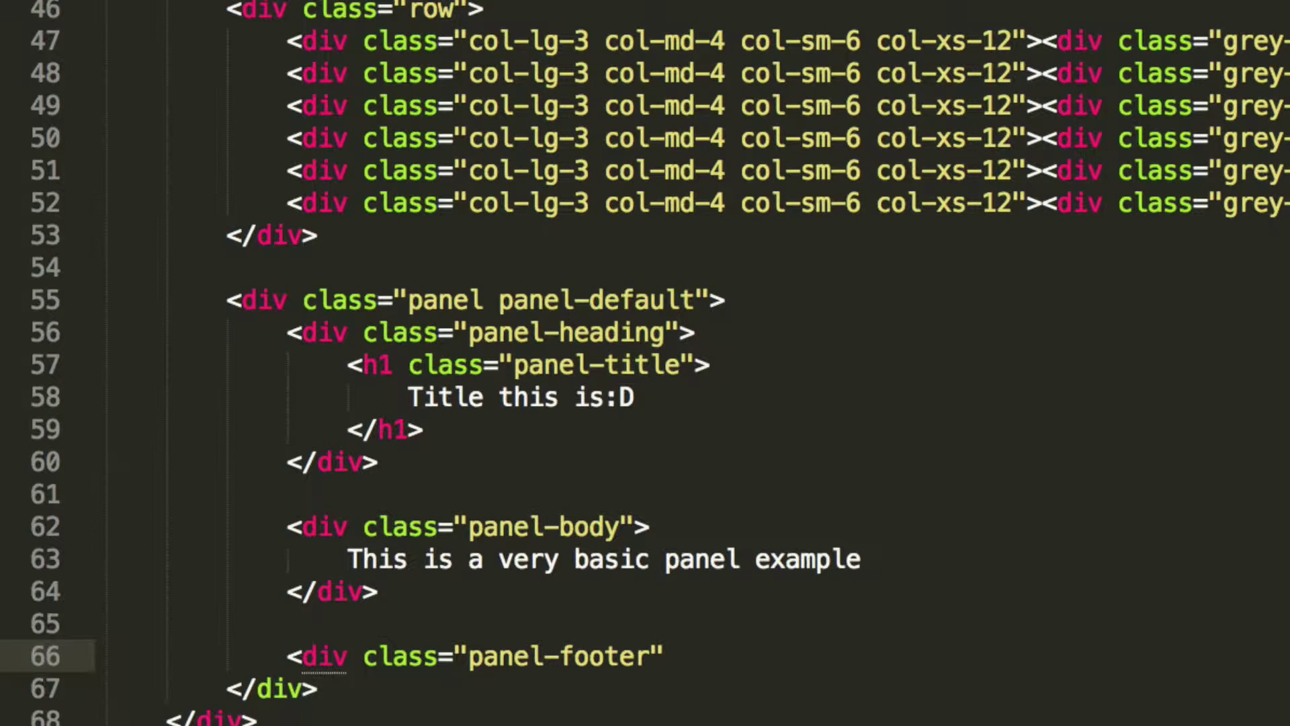
{"action": "type", "text": ">"}
{"action": "scroll", "coordinate": [645, 364], "scroll_direction": "down", "scroll_amount": 2}
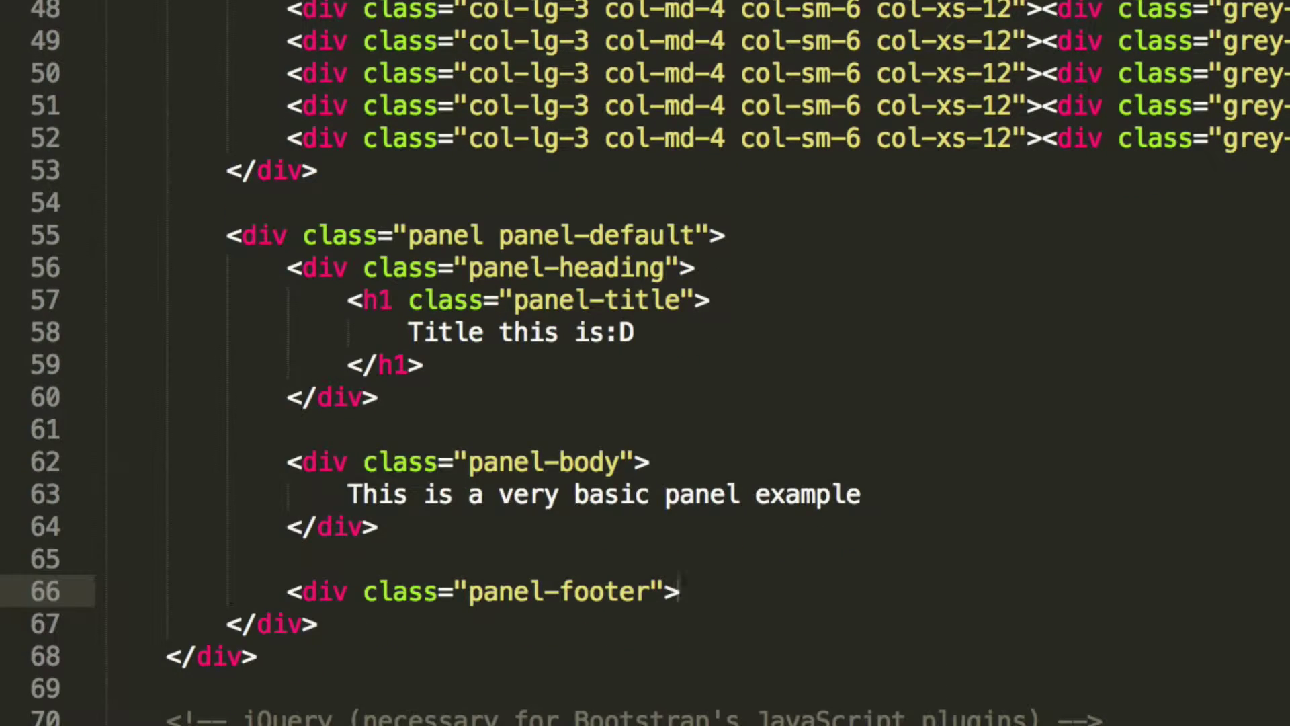
{"action": "key", "text": "Return"}
{"action": "key", "text": "Return"}
{"action": "type", "text": "</div>"}
{"action": "key", "text": "Up"}
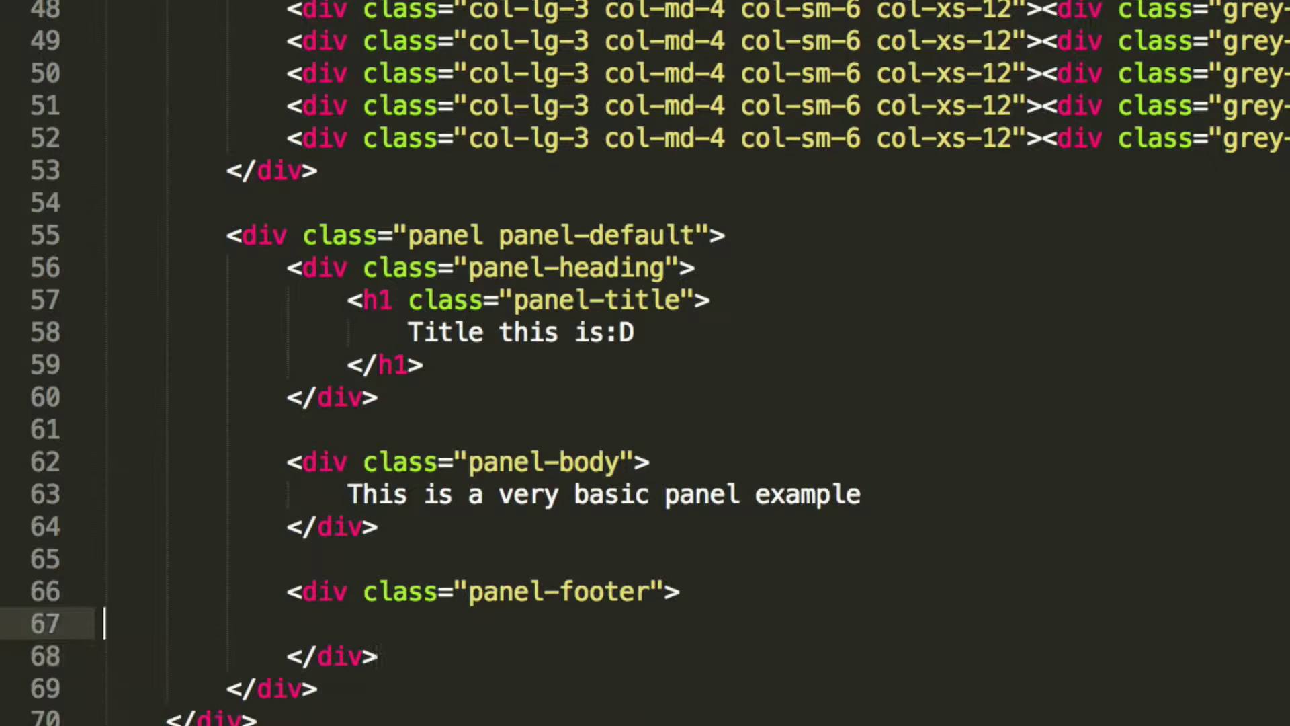
{"action": "key", "text": "Tab"}
{"action": "key", "text": "BackSpace"}
{"action": "type", "text": "This is"}
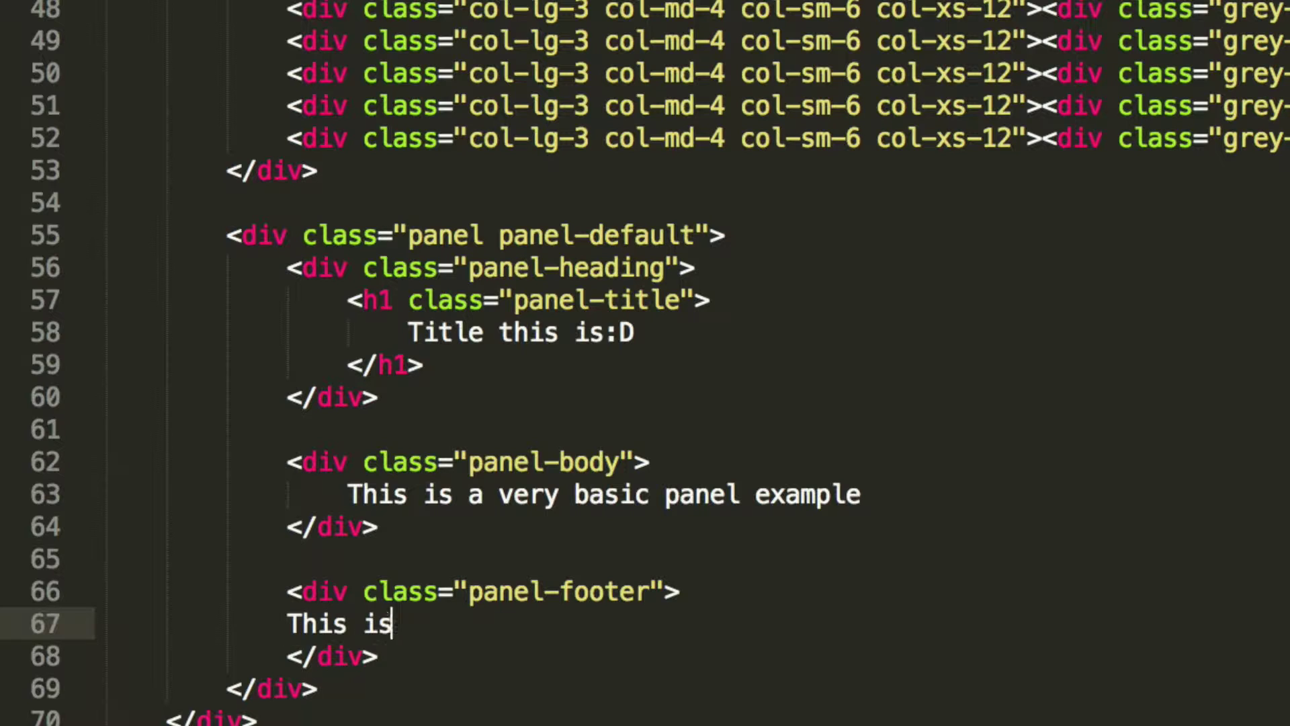
{"action": "type", "text": " the most a"}
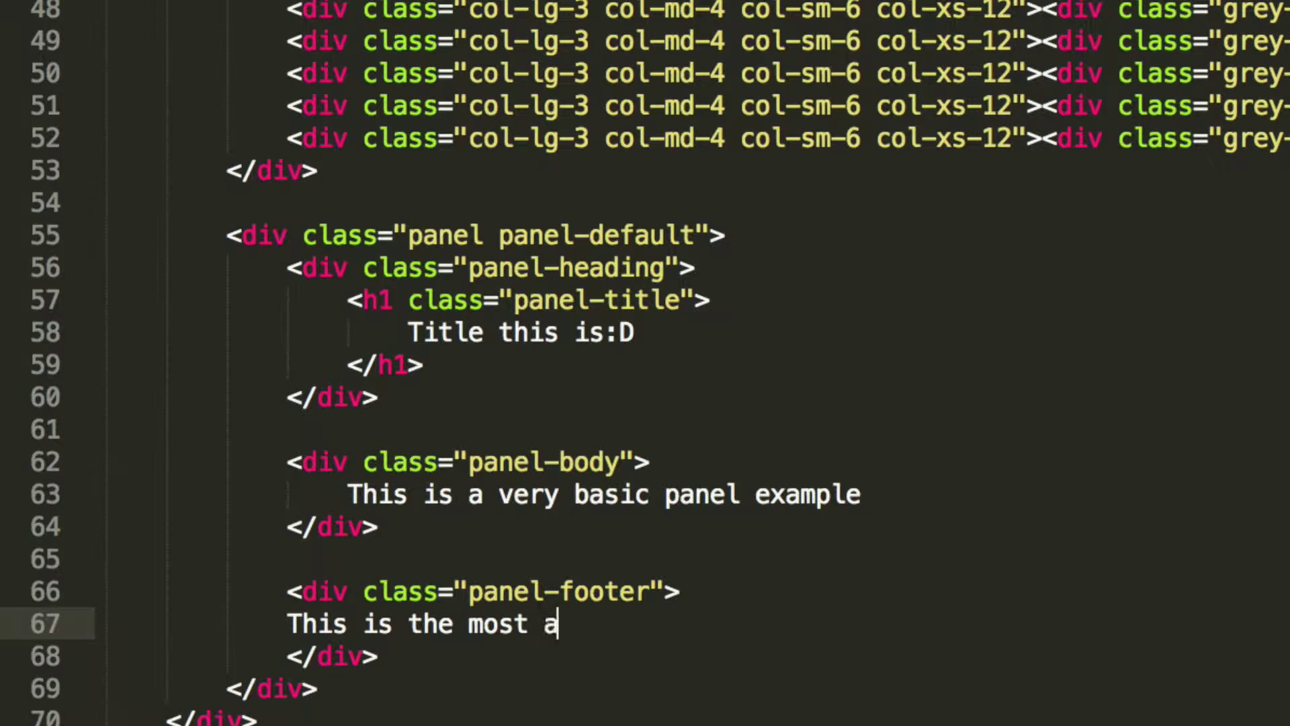
{"action": "type", "text": "wesome footer in"}
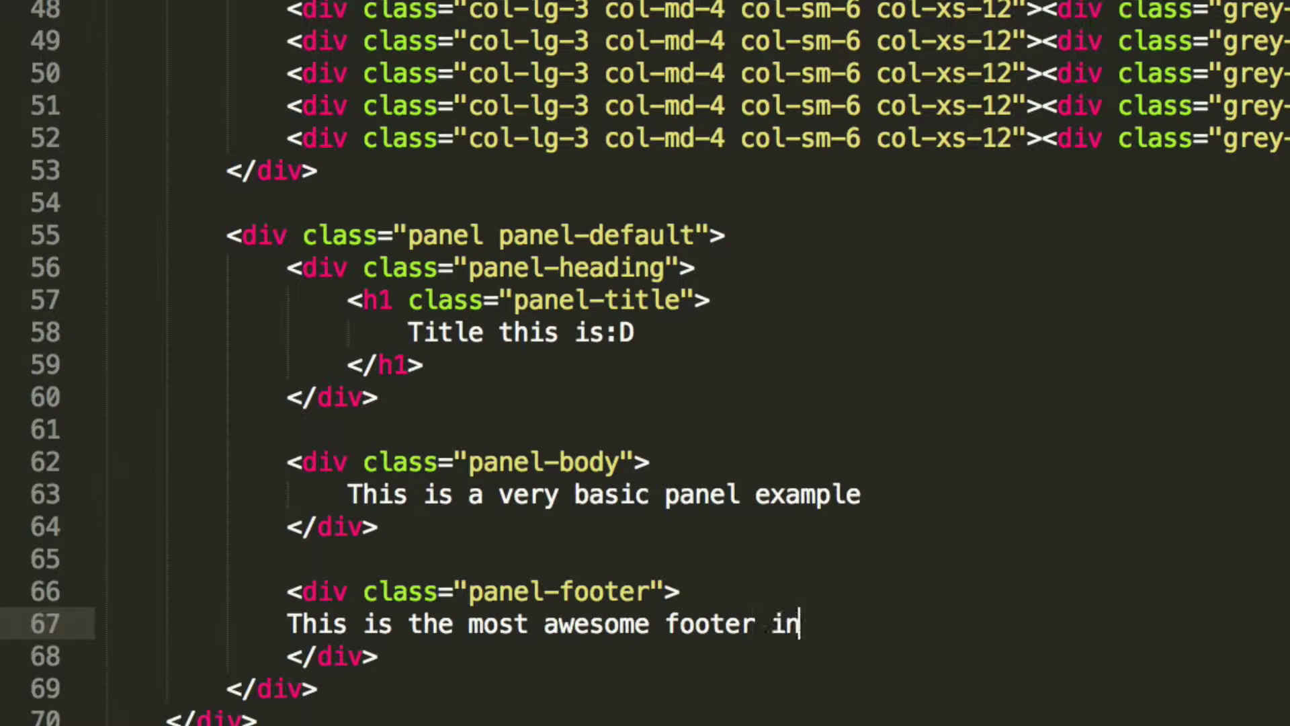
{"action": "type", "text": " the world "}
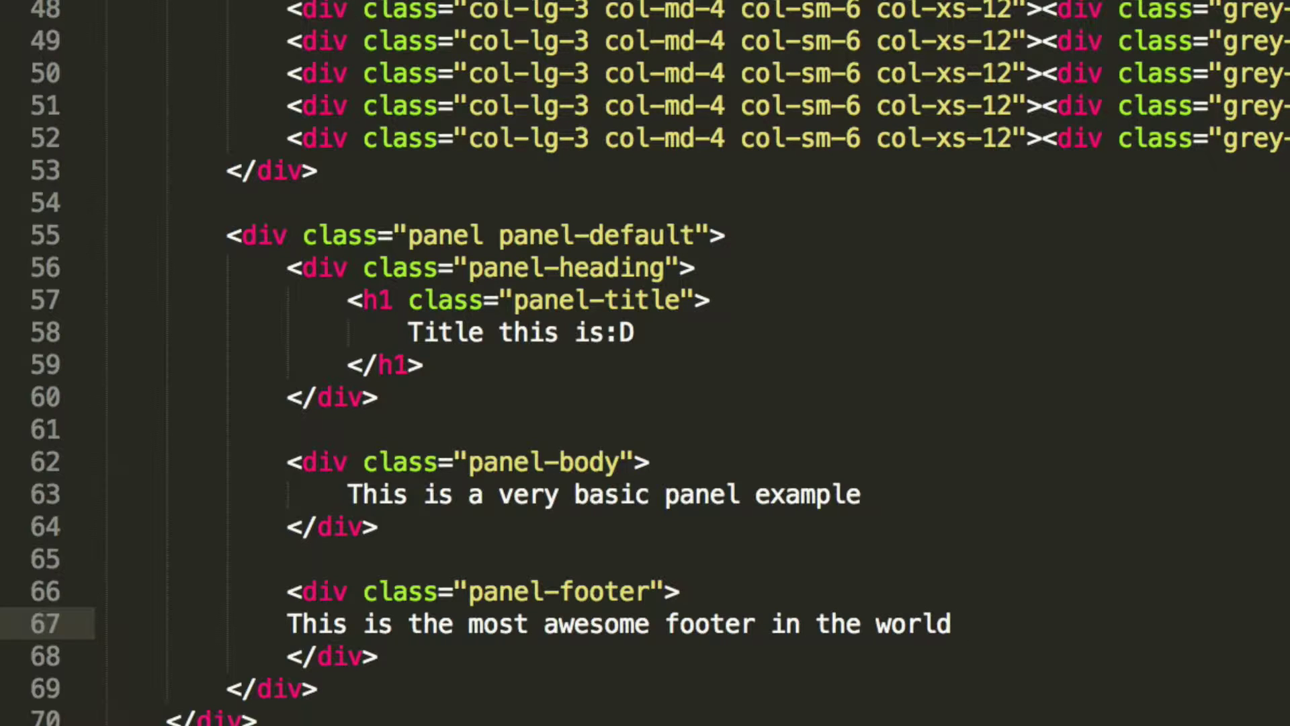
{"action": "type", "text": "so we a"}
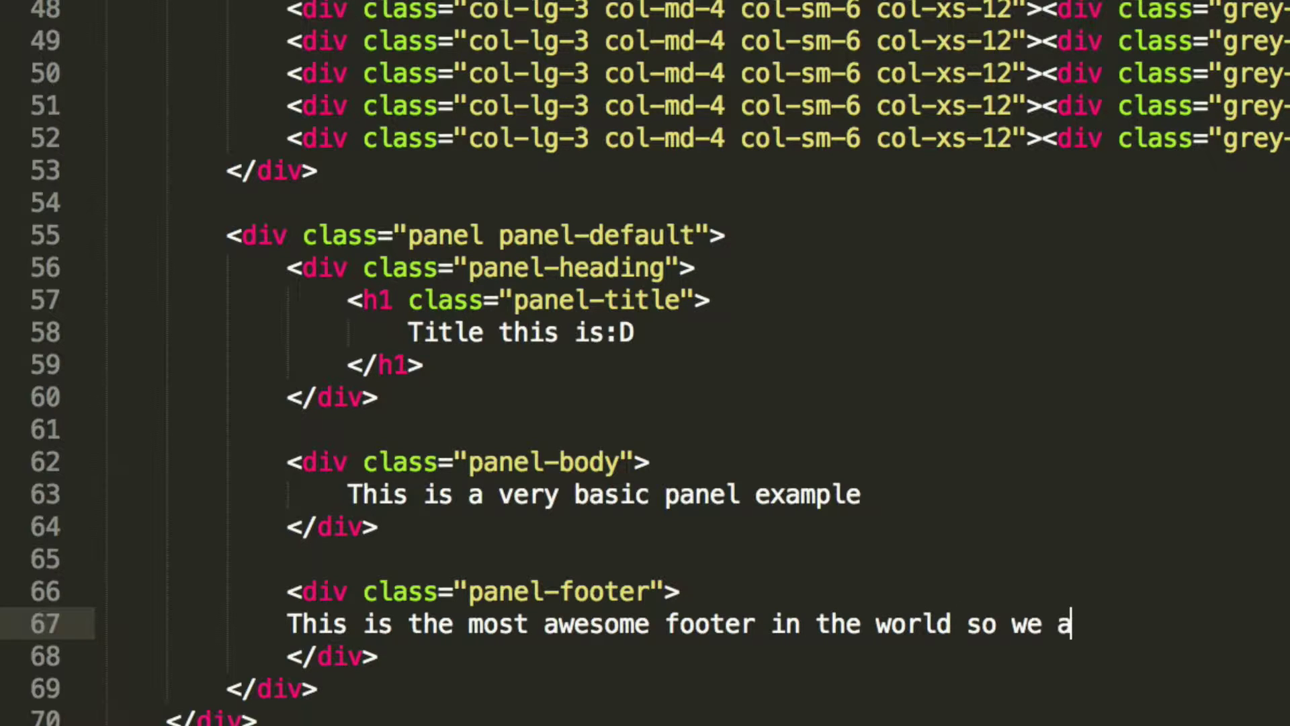
{"action": "type", "text": "re now tr"}
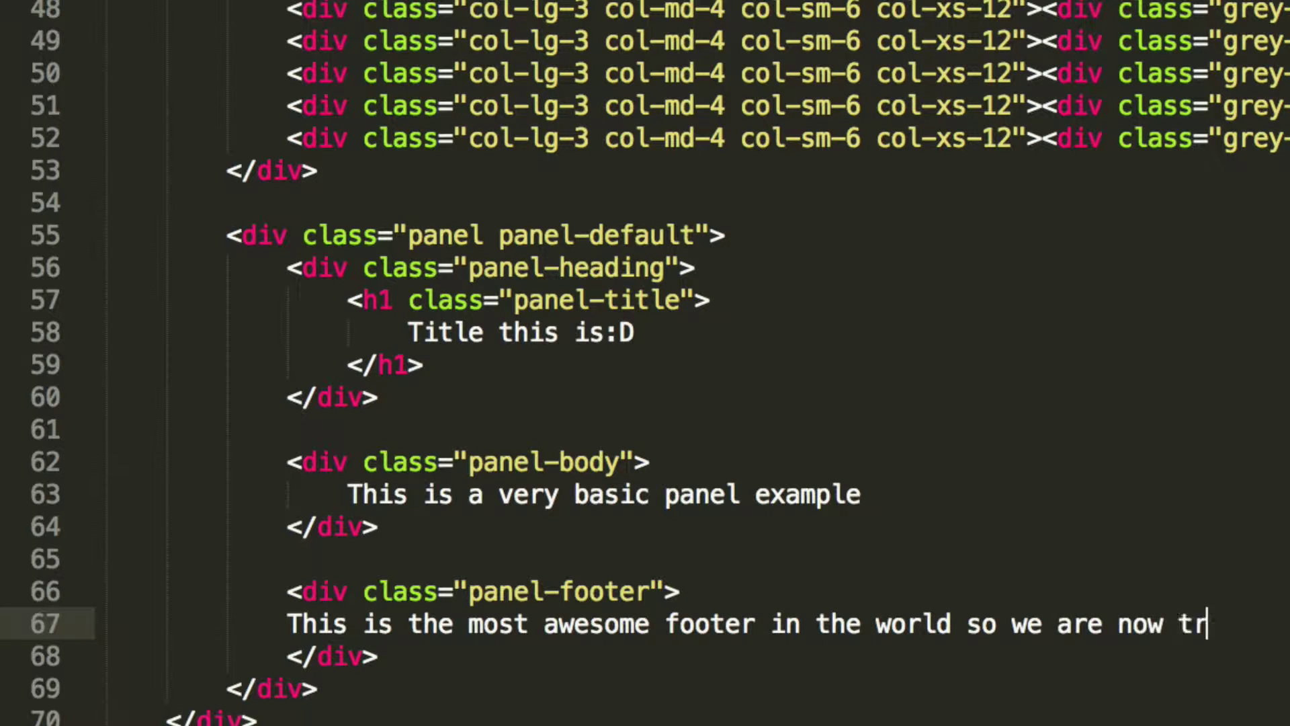
{"action": "type", "text": "illion"}
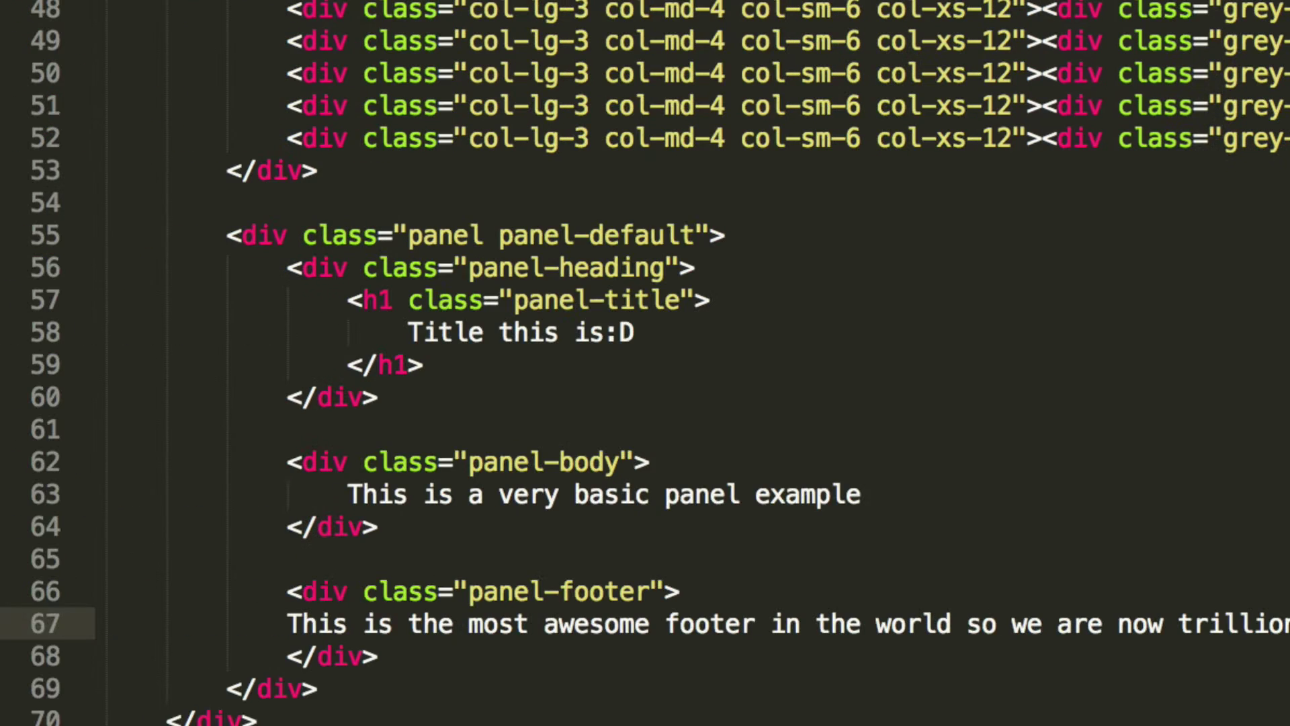
{"action": "key", "text": "Home"}
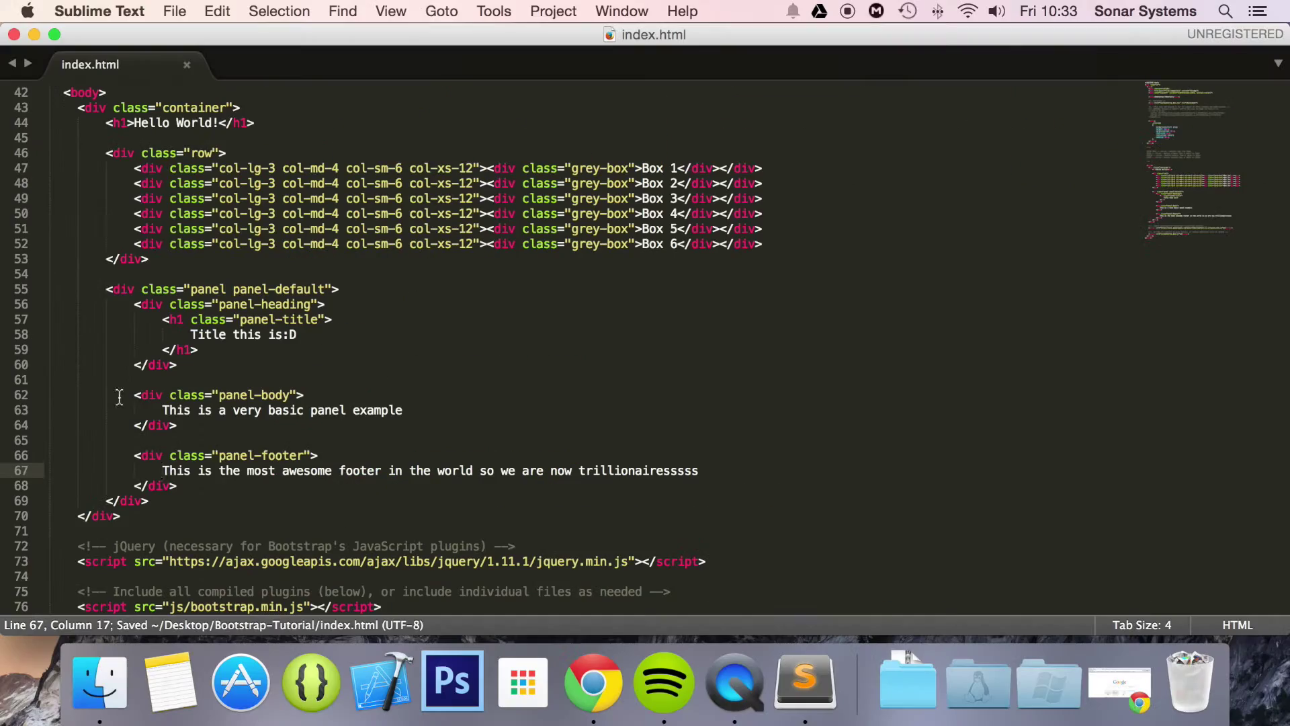
Preview index.html in Chrome to check the new footer line, then return to Sublime Text.
{"action": "left_click", "coordinate": [35, 35]}
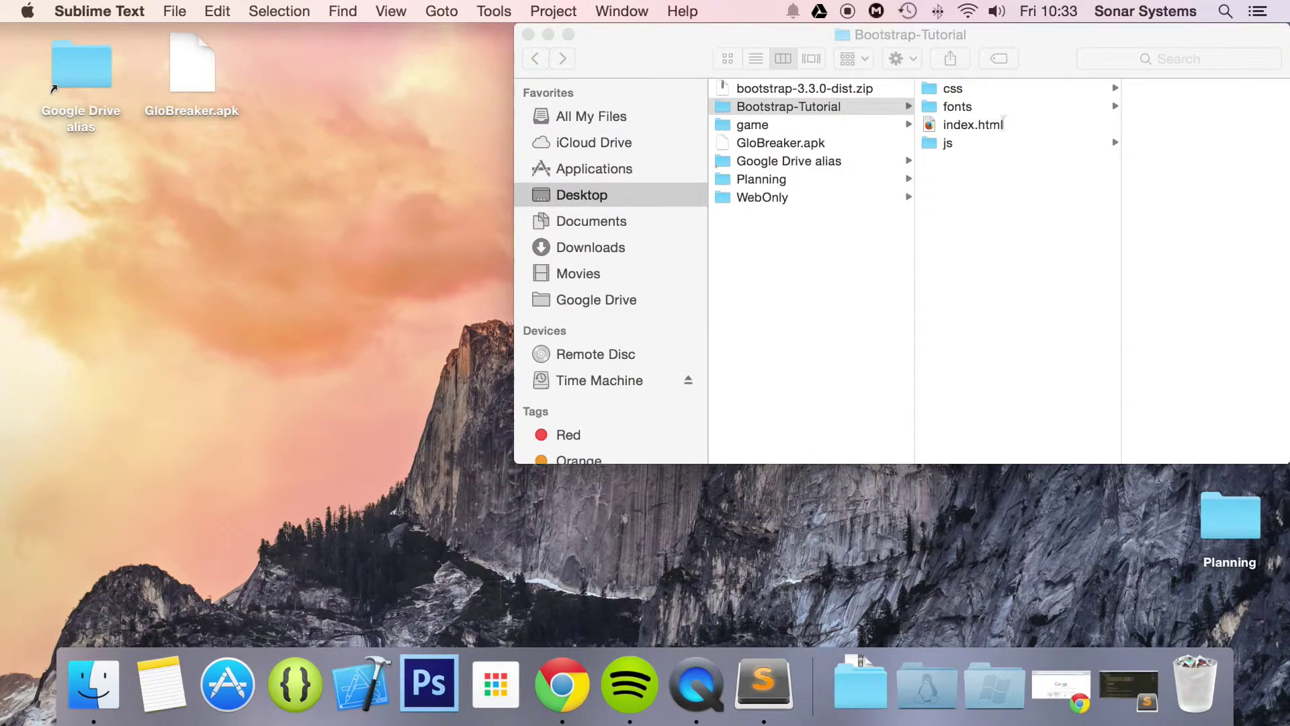
{"action": "double_click", "coordinate": [962, 124]}
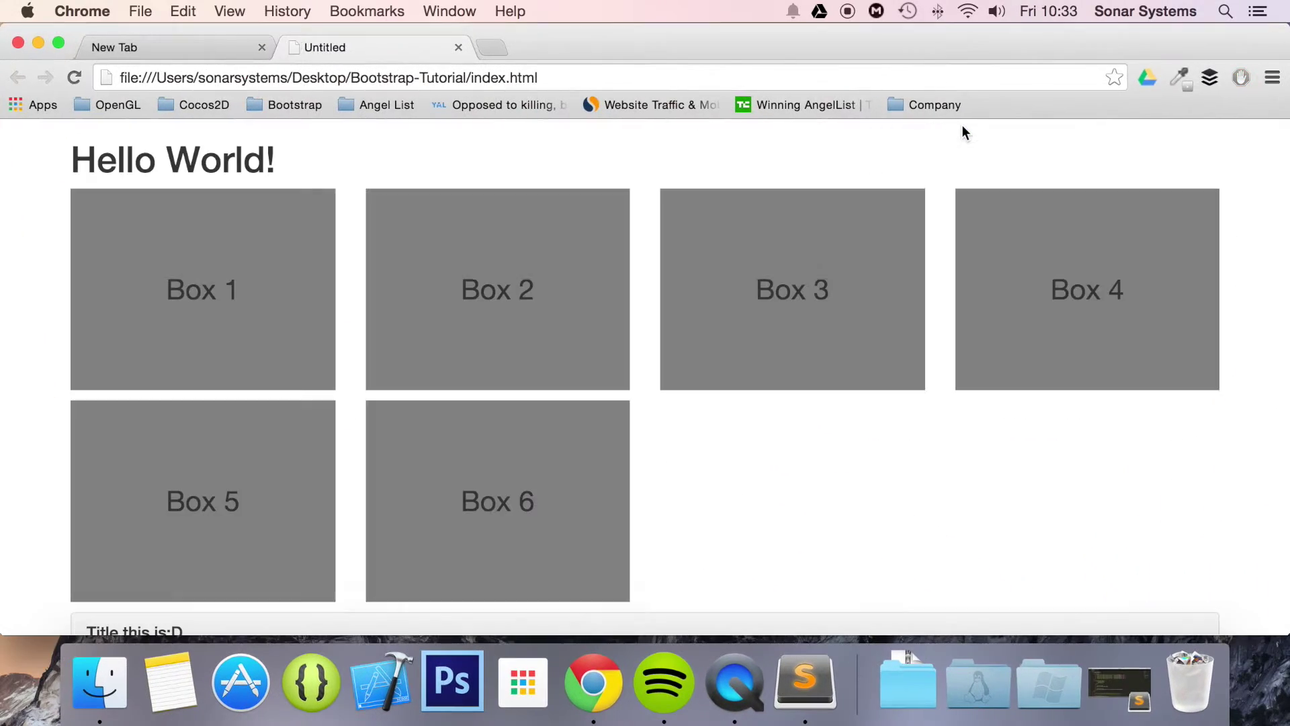
{"action": "scroll", "coordinate": [650, 317], "scroll_direction": "down", "scroll_amount": 3}
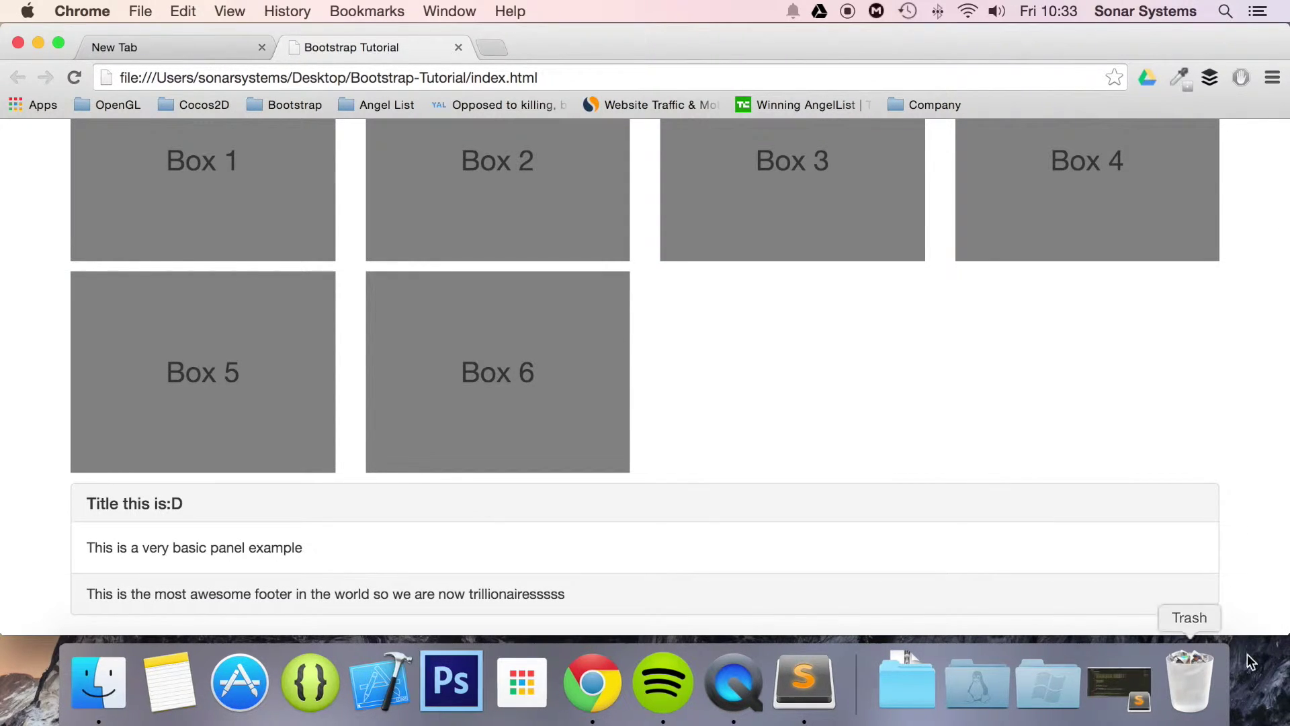
{"action": "left_click", "coordinate": [1119, 684]}
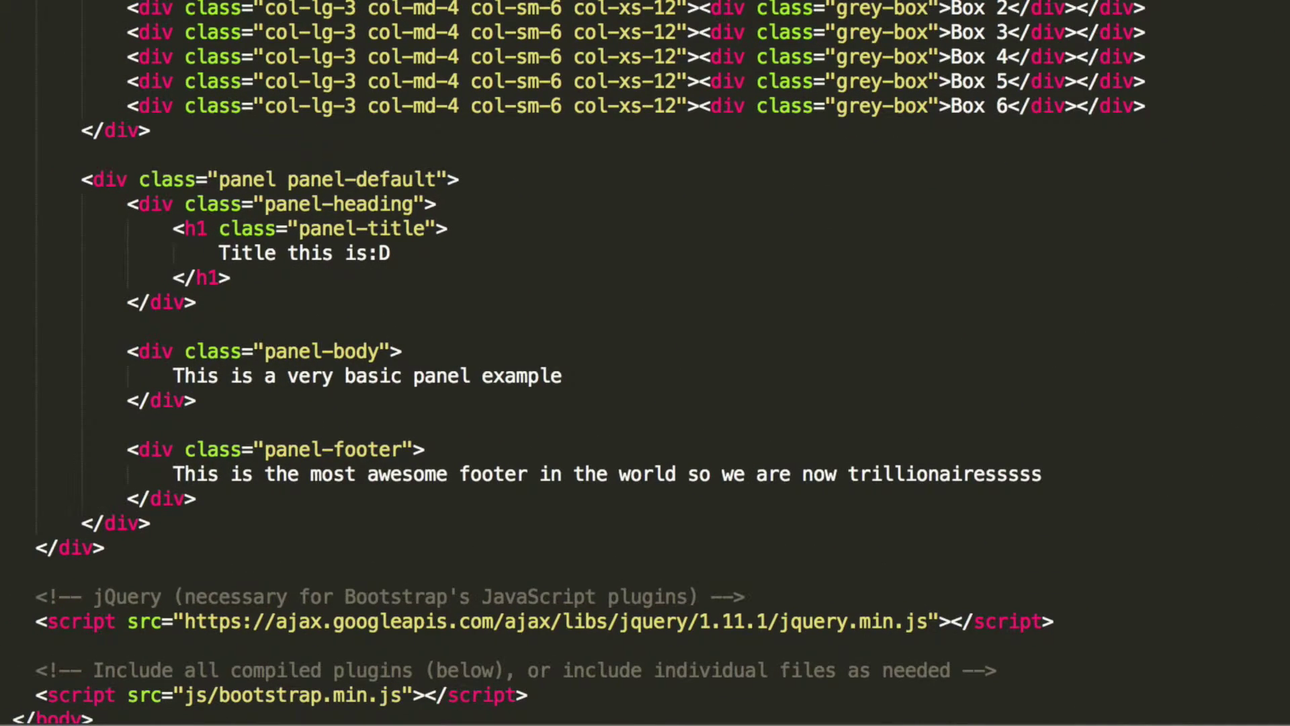
Review the h1 and footer closing-div markup, then bring the Chrome page to the front.
{"action": "left_click_drag", "start_coordinate": [173, 227], "coordinate": [231, 277]}
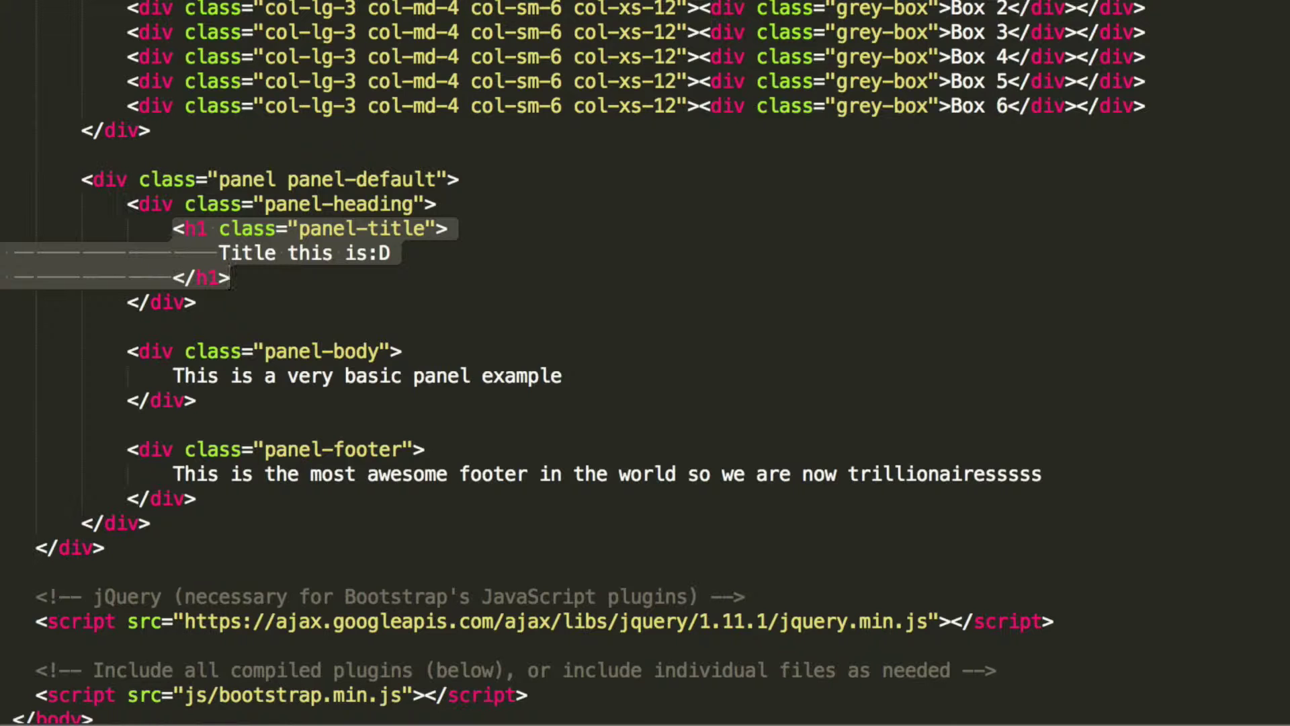
{"action": "left_click", "coordinate": [172, 498]}
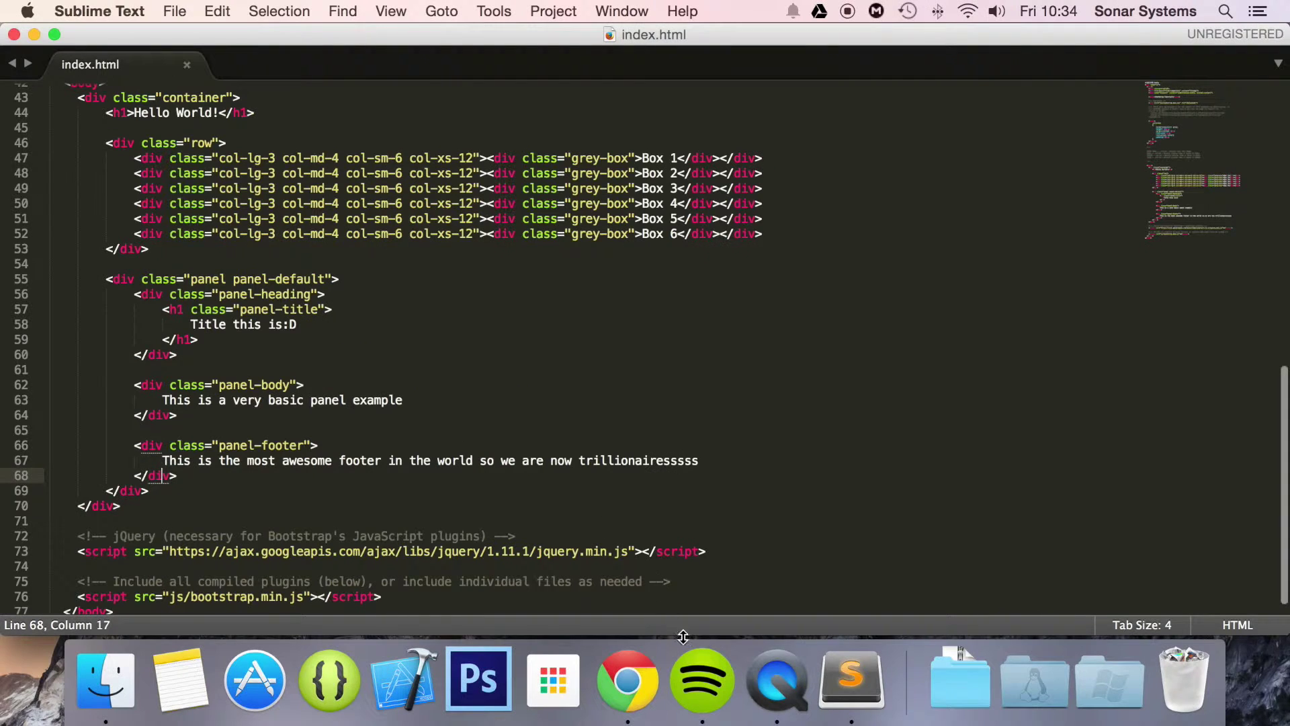
{"action": "left_click", "coordinate": [627, 678]}
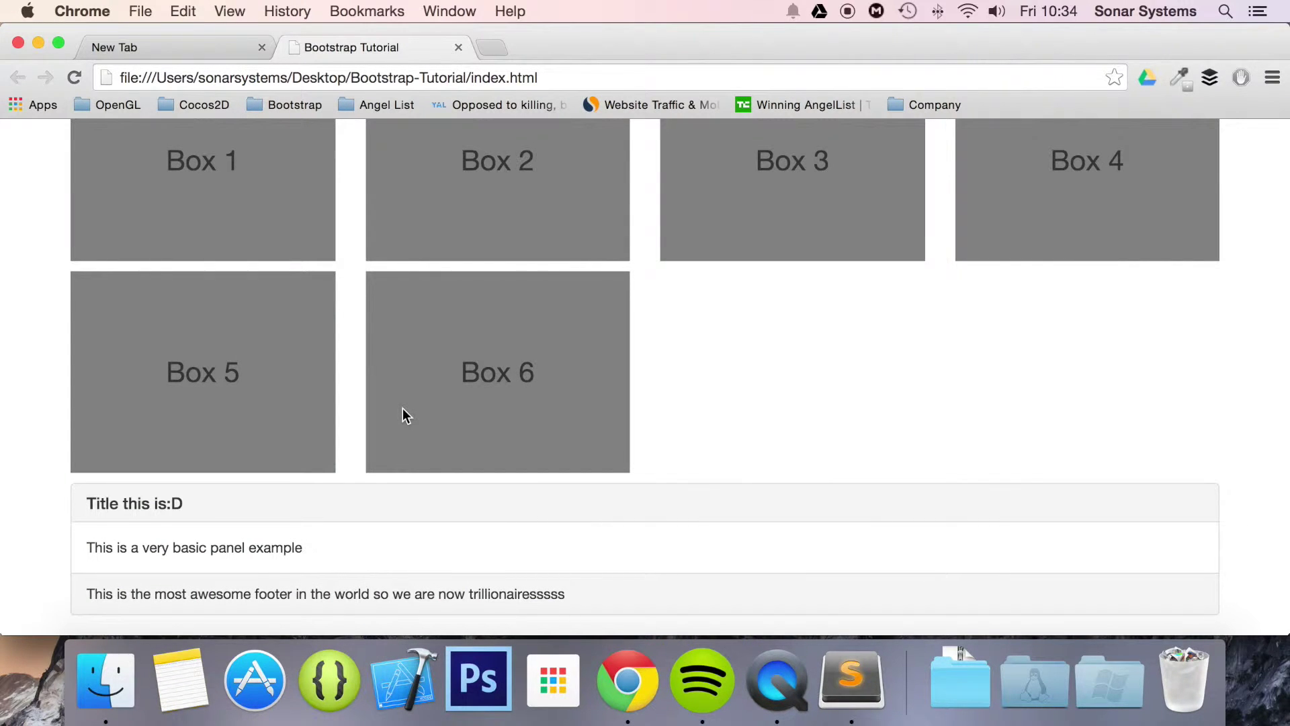
{"action": "double_click", "coordinate": [600, 593]}
{"action": "triple_click", "coordinate": [600, 593]}
{"action": "double_click", "coordinate": [599, 593]}
{"action": "left_click_drag", "start_coordinate": [1288, 248], "coordinate": [161, 376]}
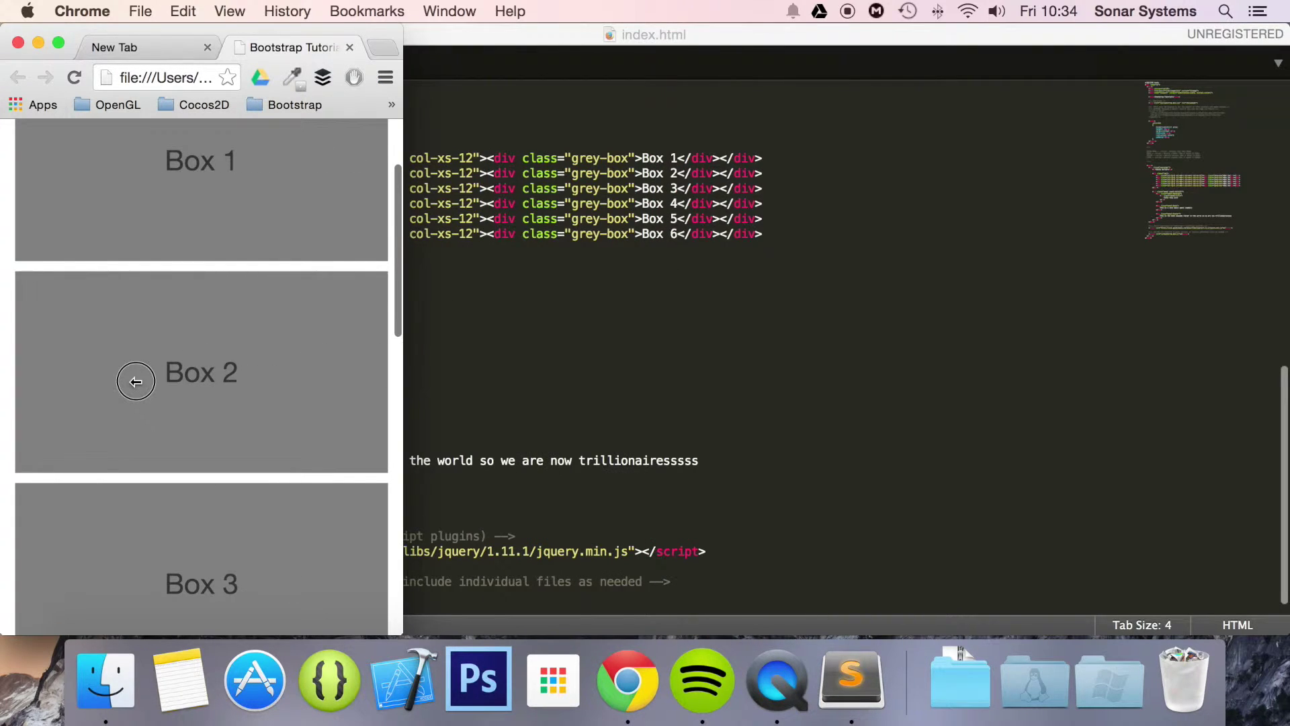
{"action": "scroll", "coordinate": [172, 398], "scroll_direction": "down", "scroll_amount": 4}
{"action": "scroll", "coordinate": [172, 397], "scroll_direction": "down", "scroll_amount": 5}
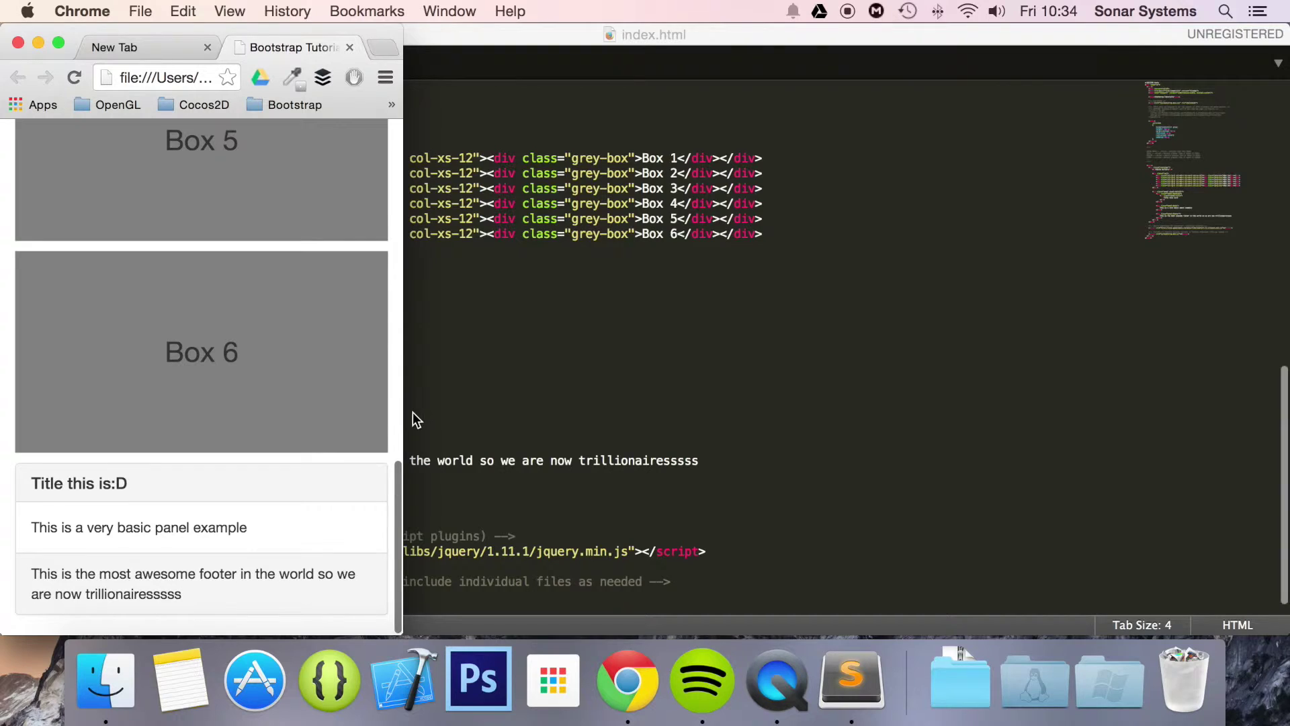
{"action": "left_click_drag", "start_coordinate": [403, 413], "coordinate": [1287, 433]}
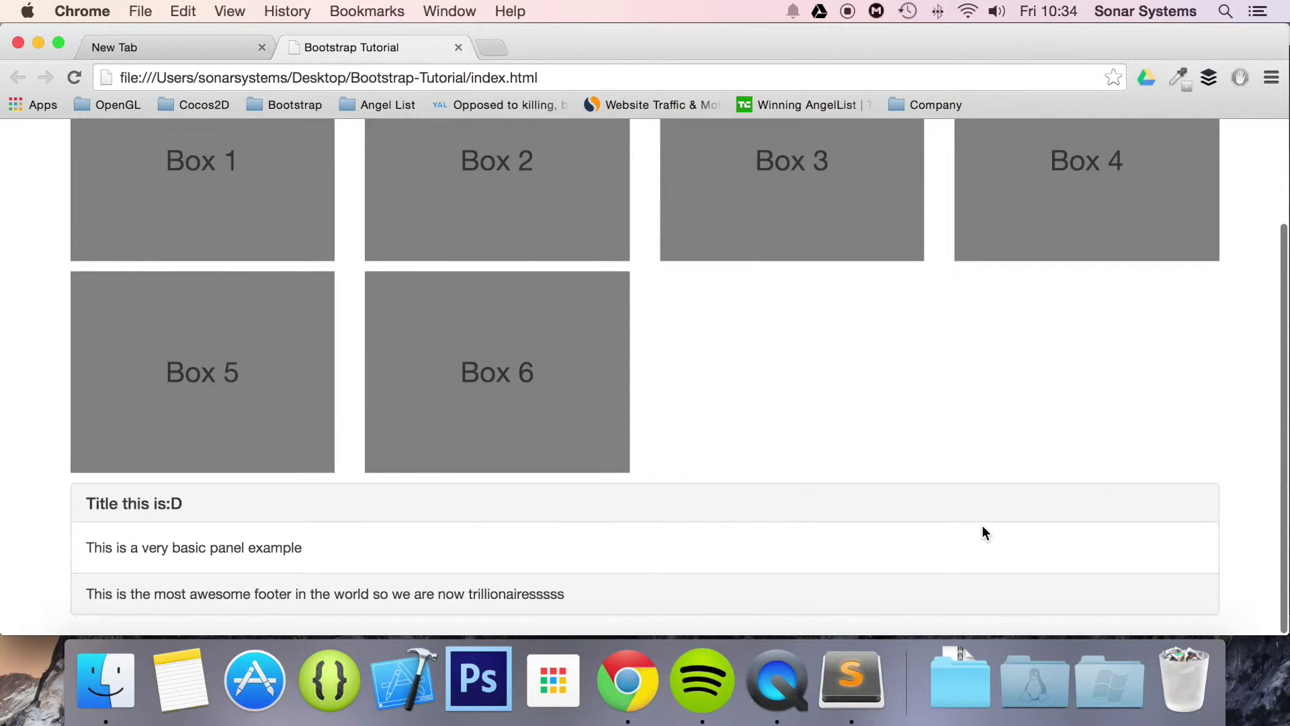